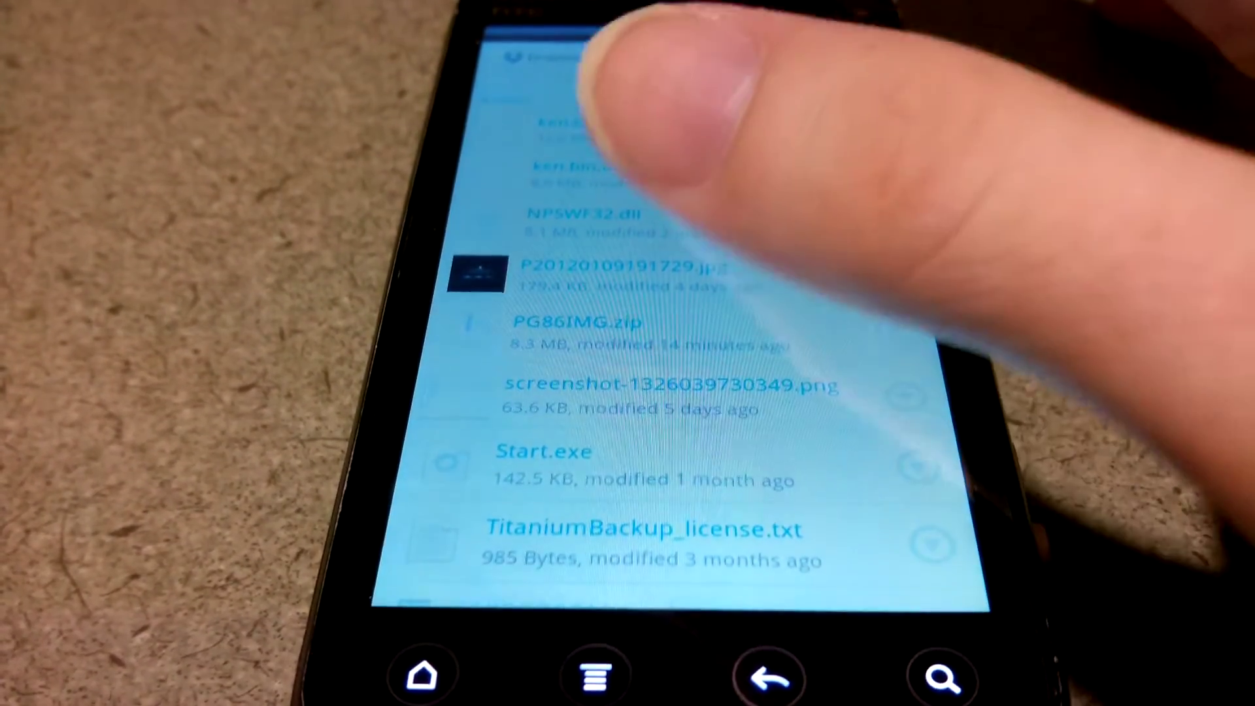
Step: Choose Export from the More actions on PG86IMG.zip in Dropbox
drag(686, 25, 686, 59)
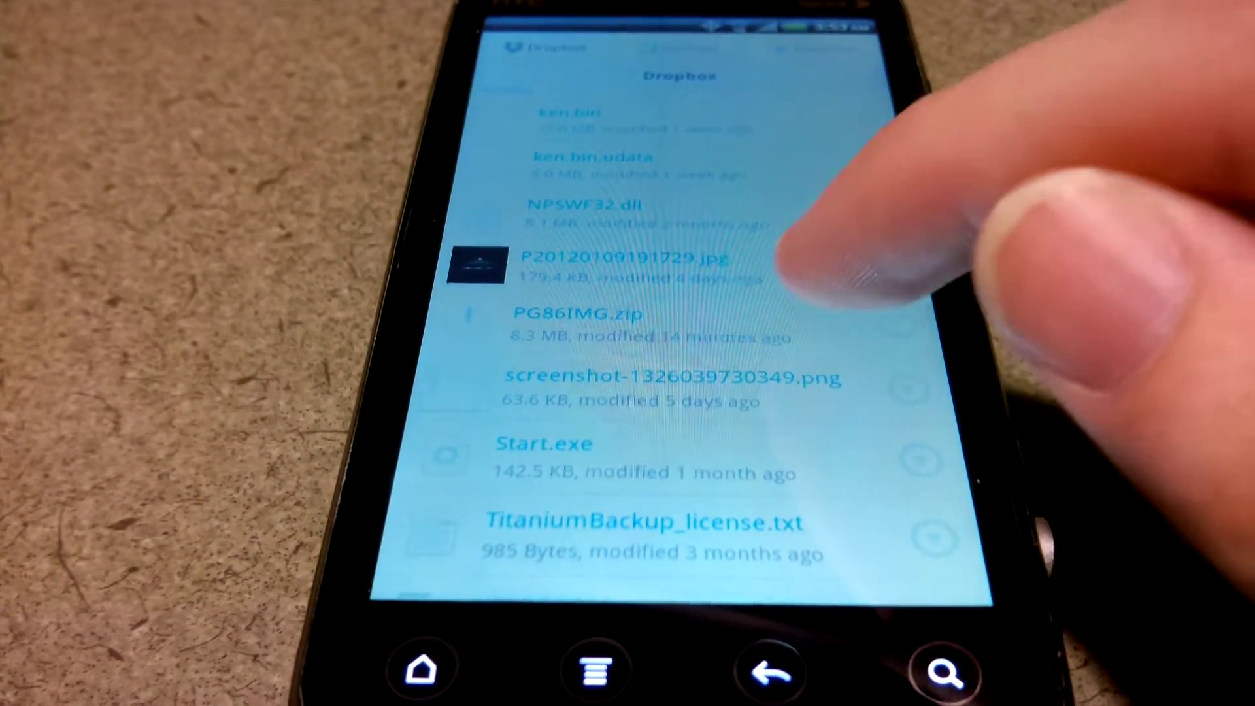
click(775, 319)
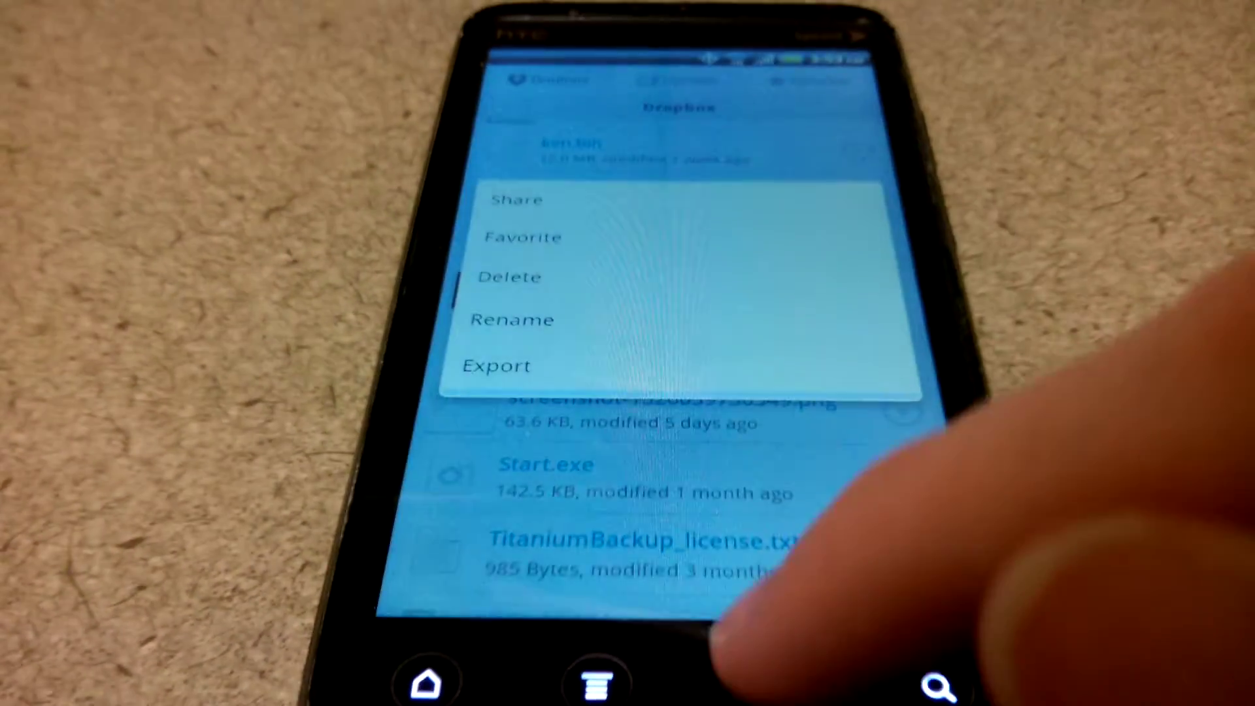
click(772, 675)
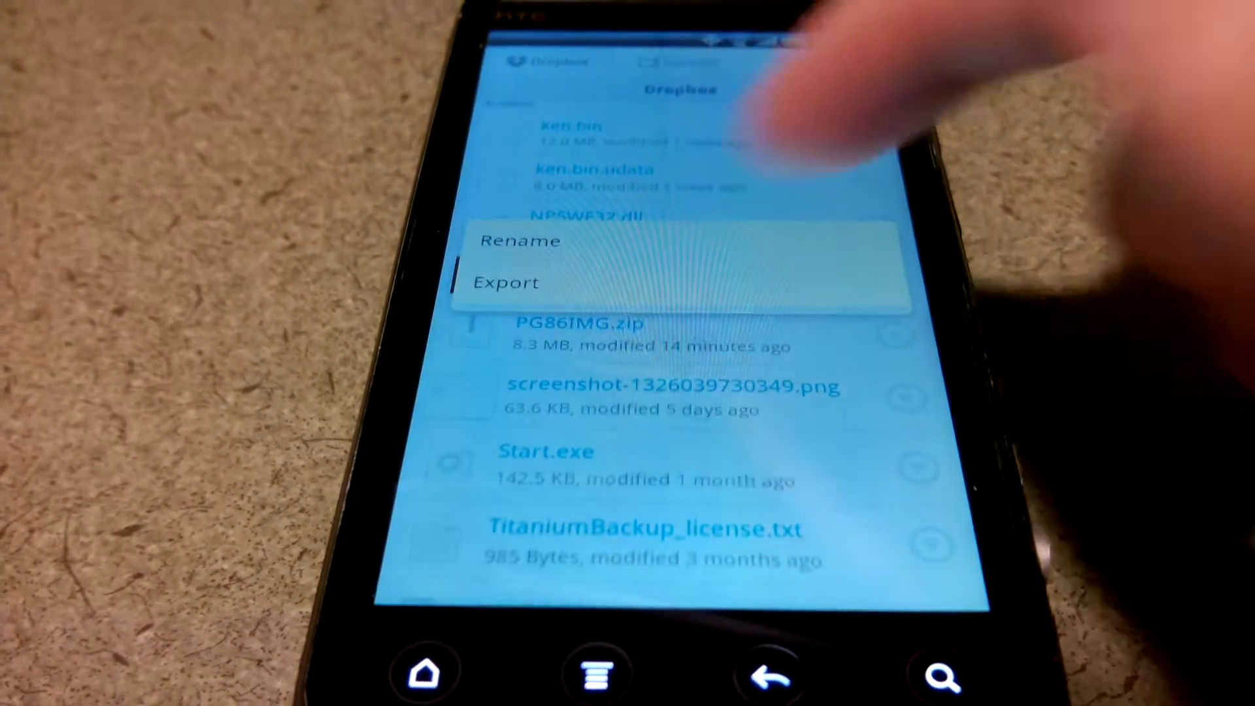
click(589, 280)
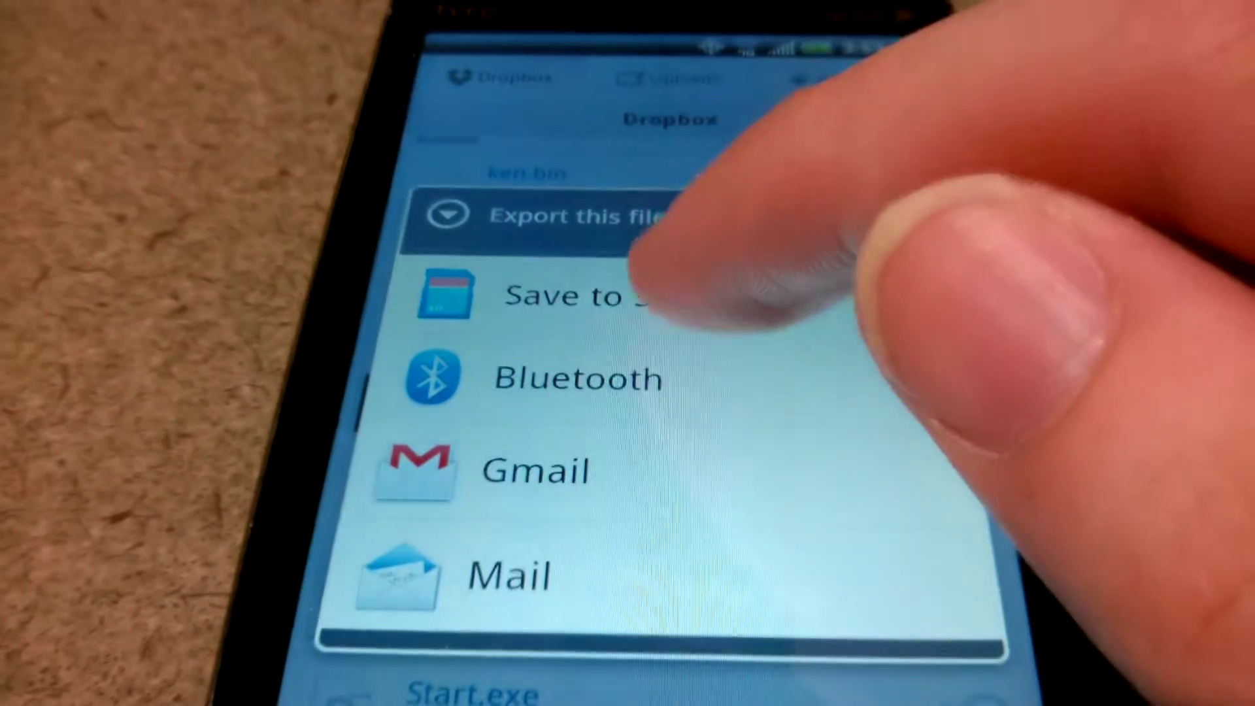
Step: Export PG86IMG.zip to the chosen SD card folder
click(628, 297)
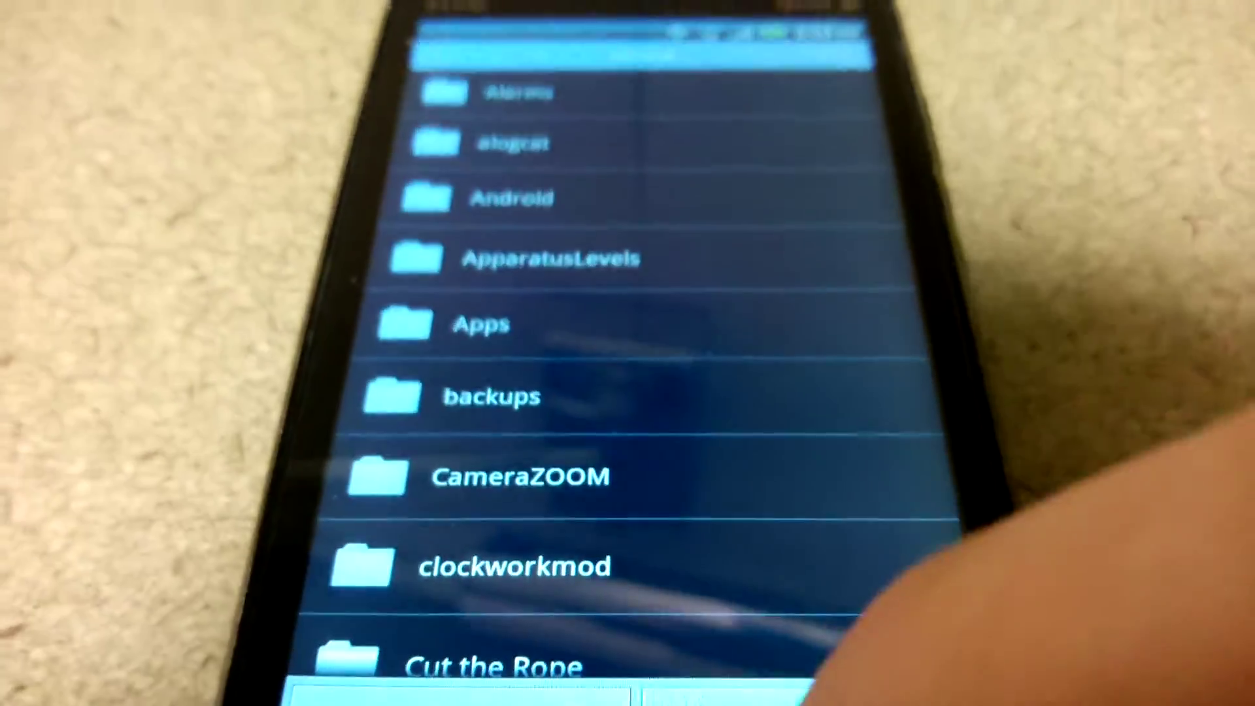
click(819, 692)
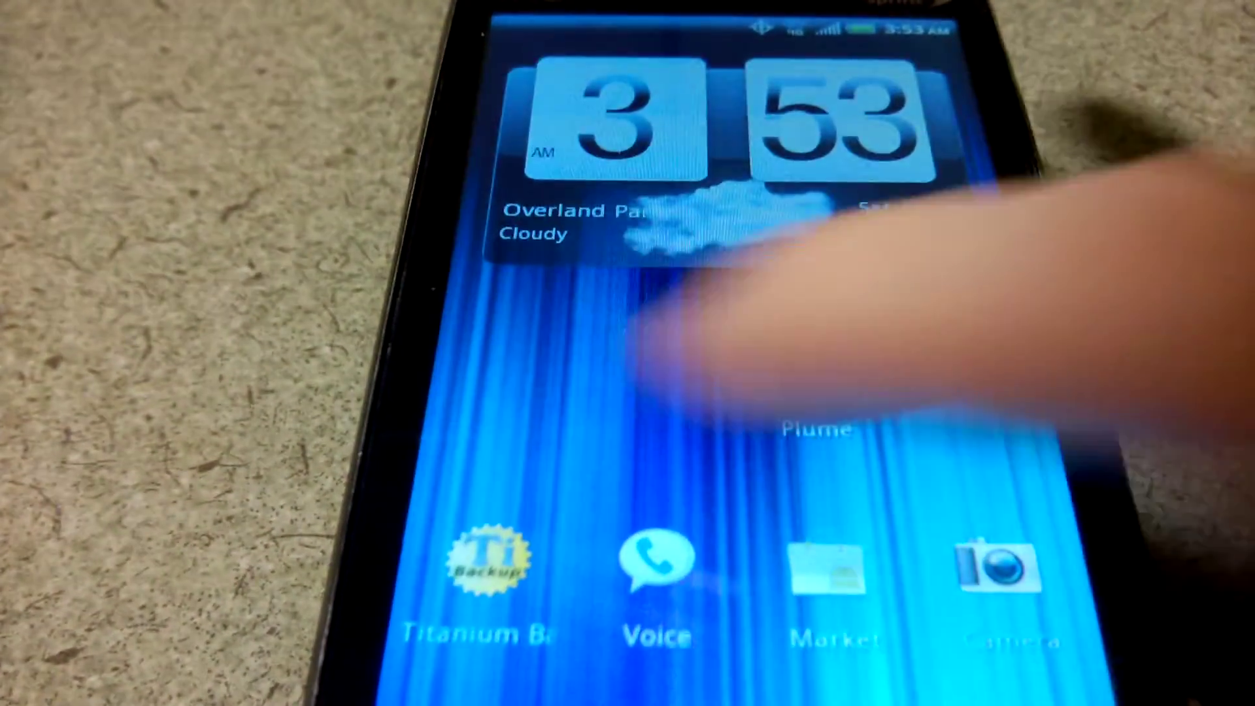
Step: Swipe over to the home screen page with the reboot shortcuts
drag(647, 334, 1059, 363)
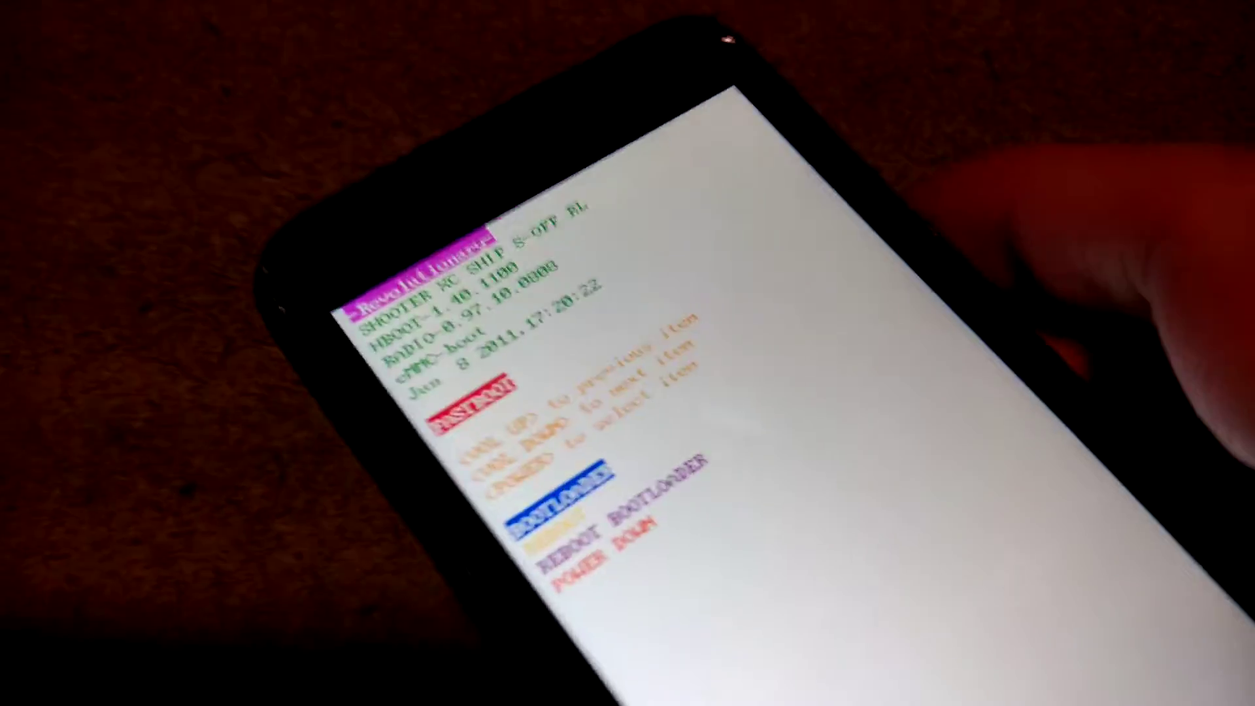
Step: Move the HBOOT selection down two entries to REBOOT BOOTLOADER
key(Down)
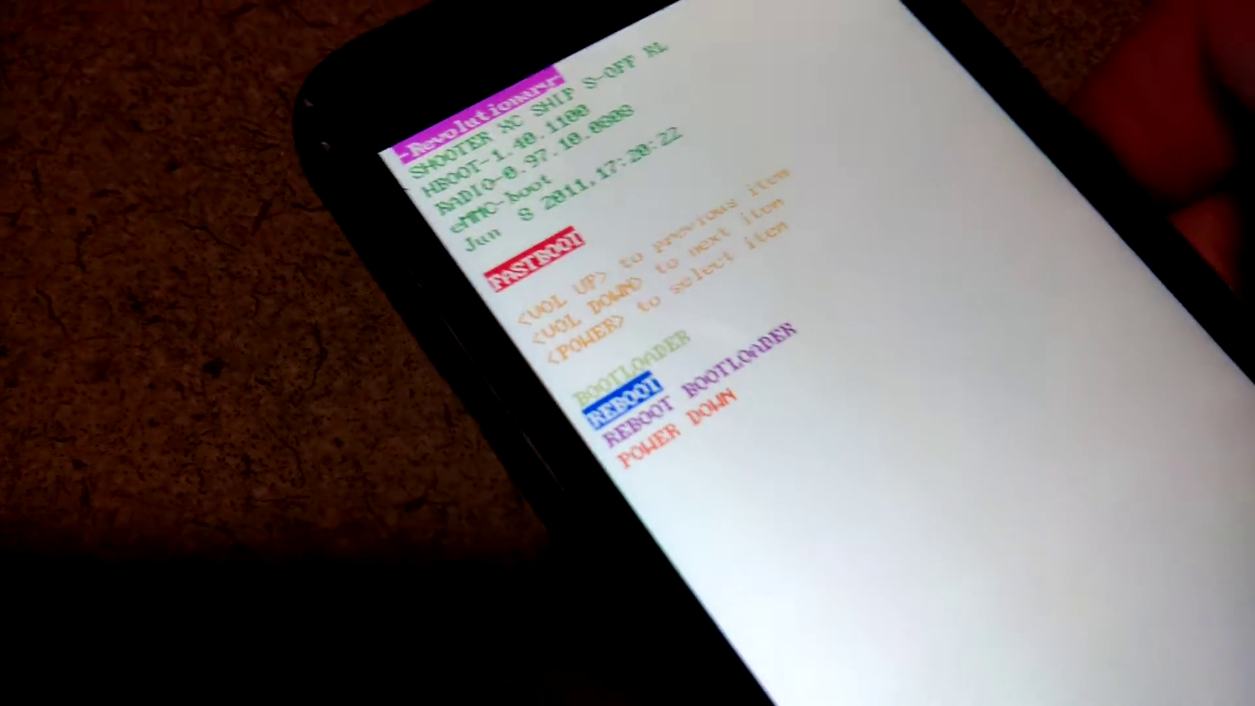
key(Down)
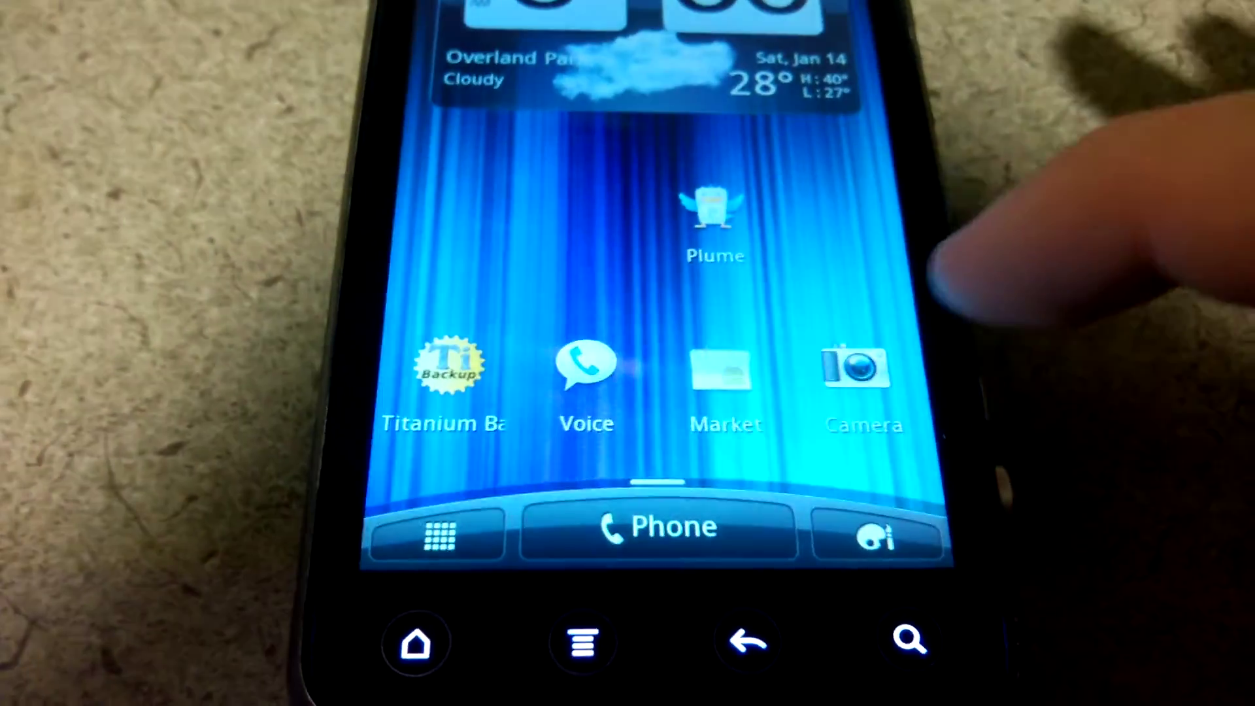
Step: Swipe to the home screen page with the Reboot, Recovery and Bootloader shortcuts
drag(510, 255, 834, 246)
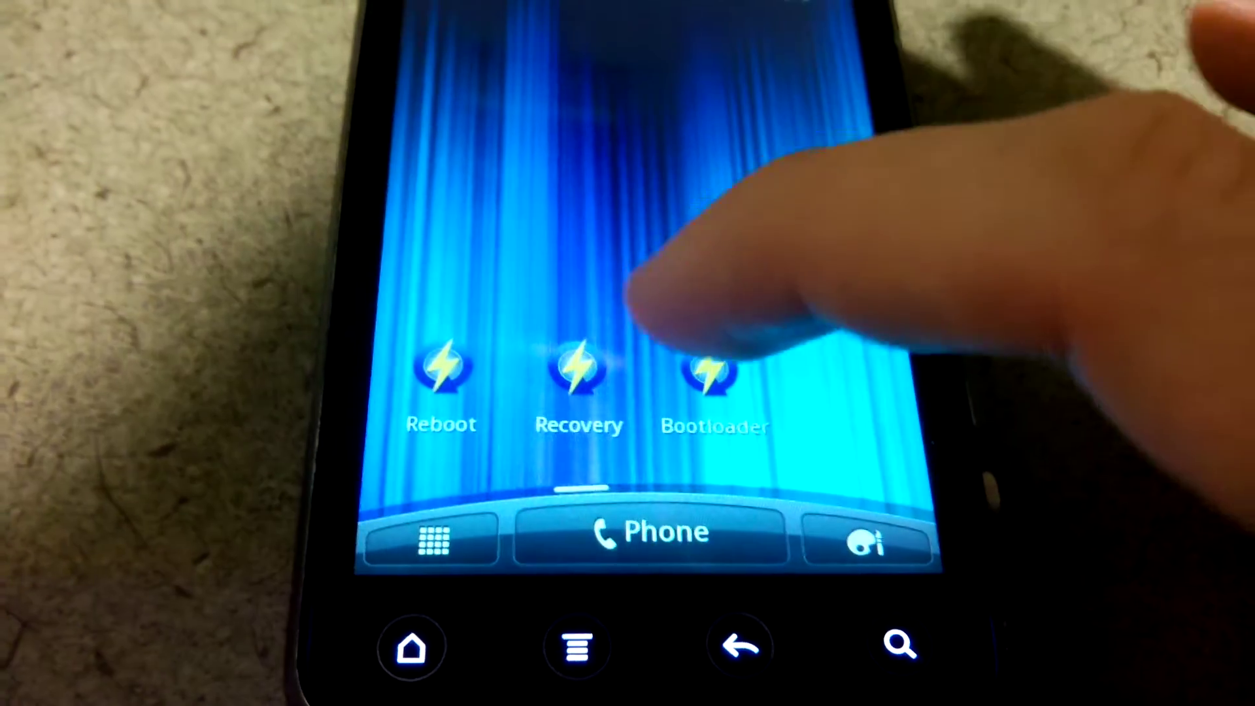